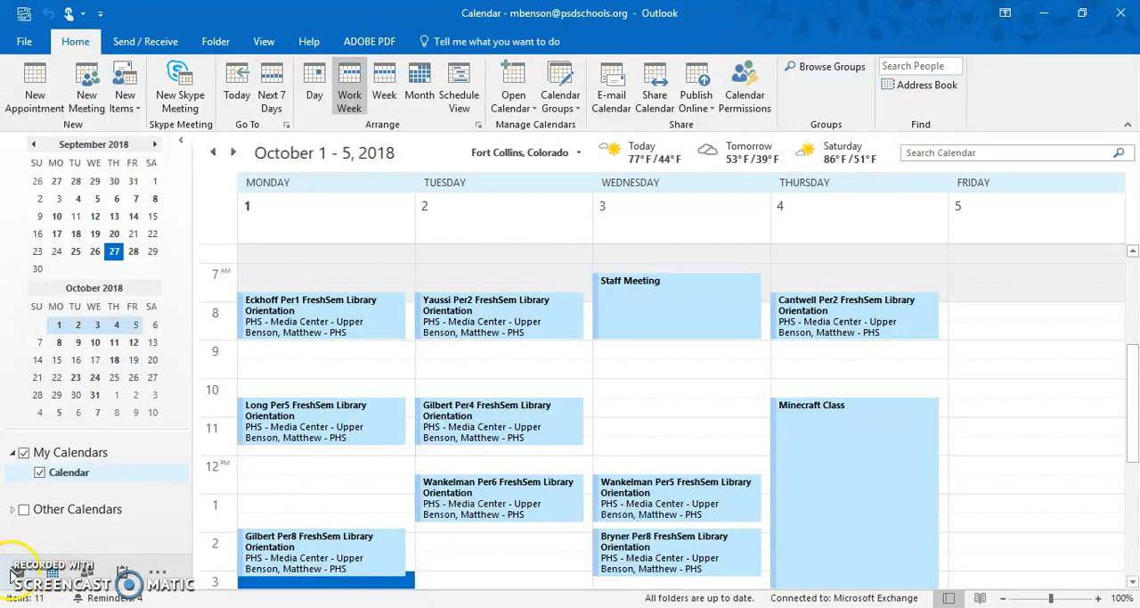
mouse_move(55, 575)
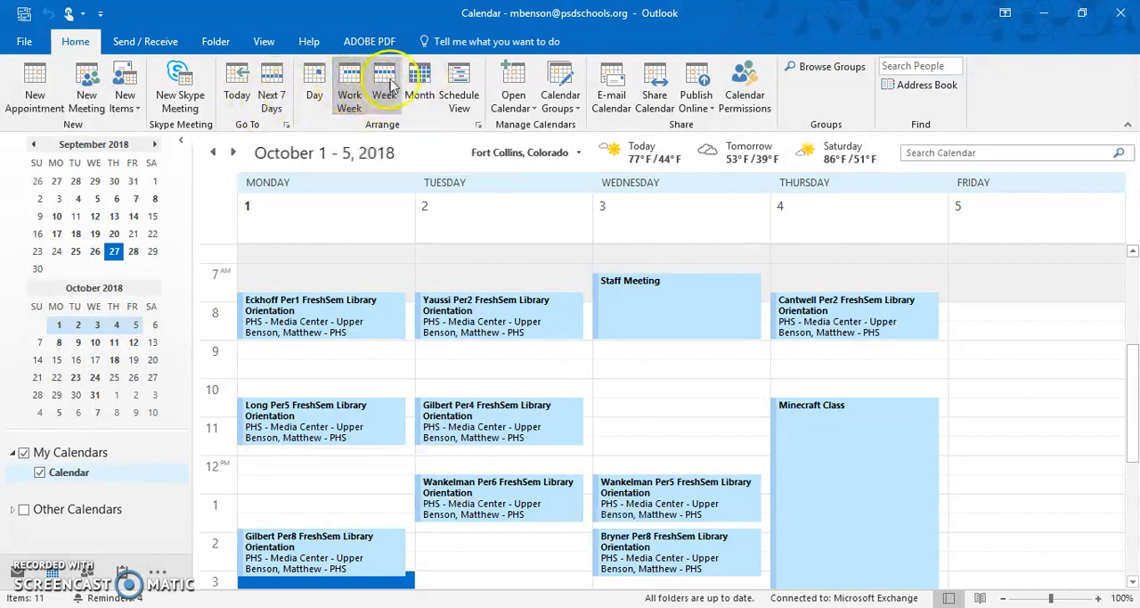
left_click(410, 97)
left_click(349, 96)
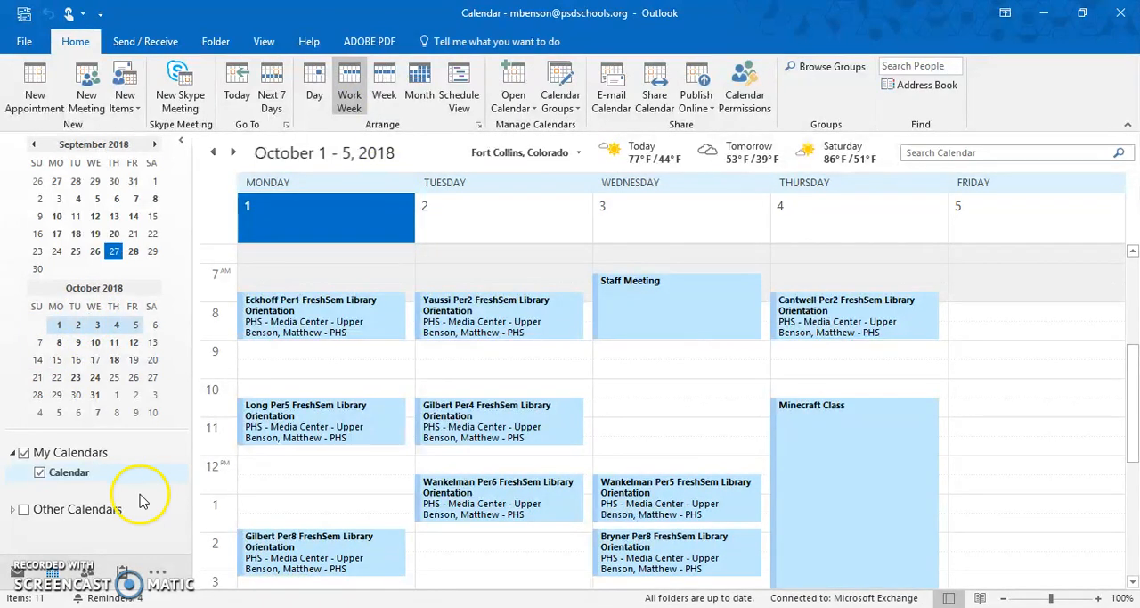
Add all Poudre High School rooms from the room list, PHS - Event Center through PHS - Student Leadership Center 218, to Other Calendars
right_click(95, 517)
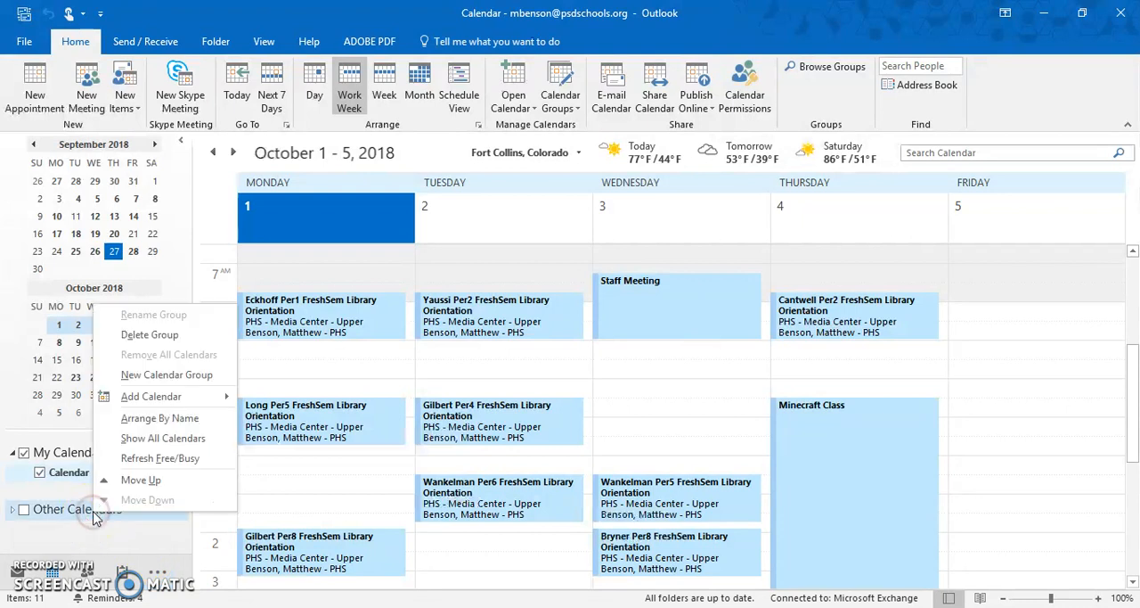
mouse_move(202, 408)
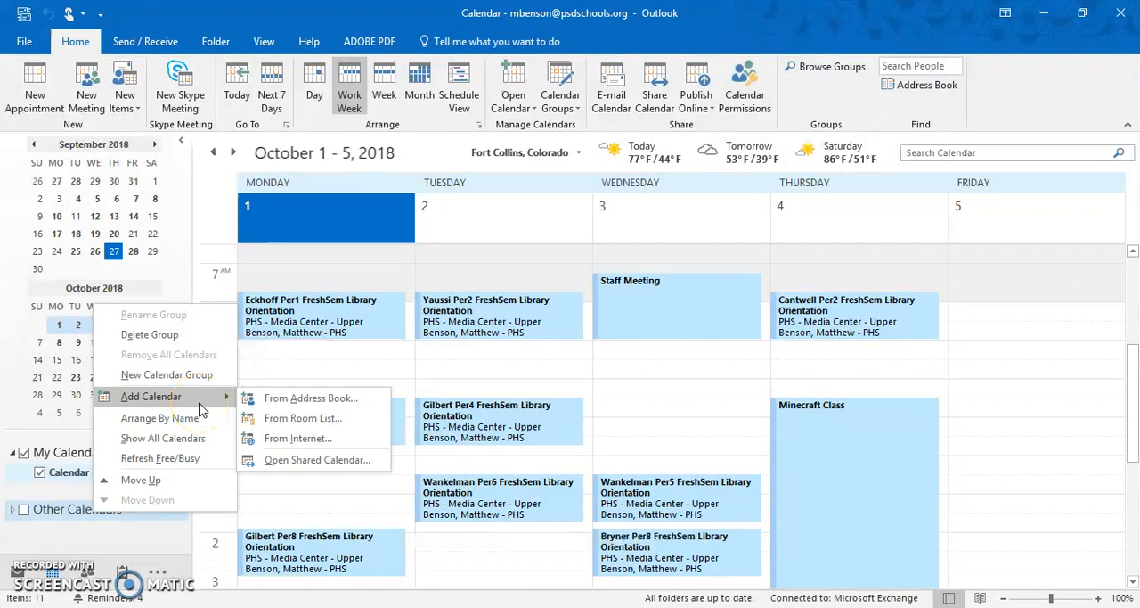
left_click(290, 424)
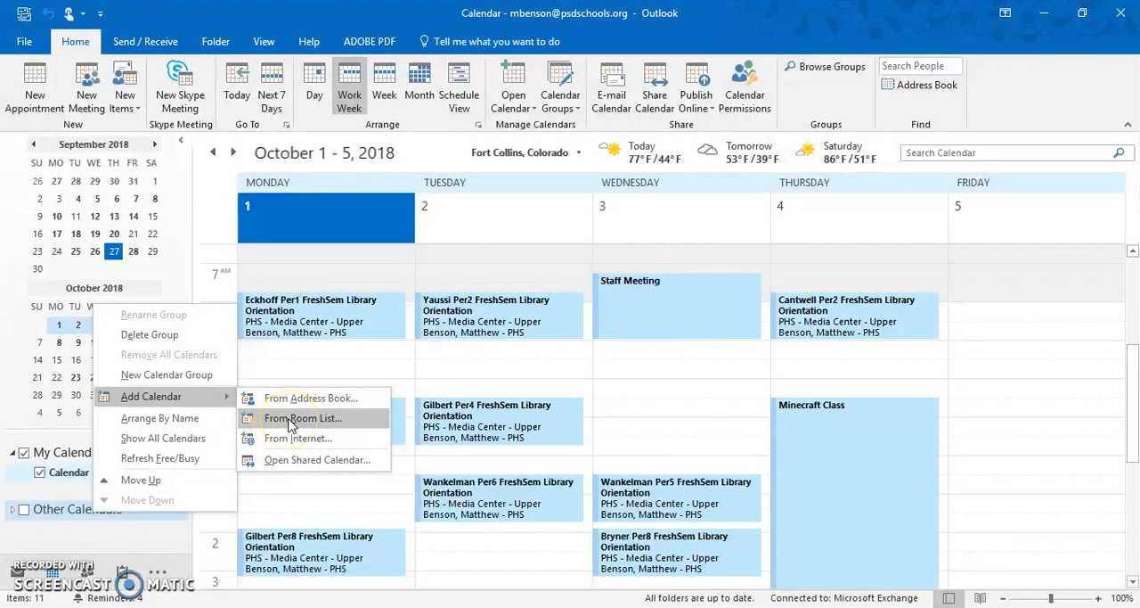
left_click(288, 418)
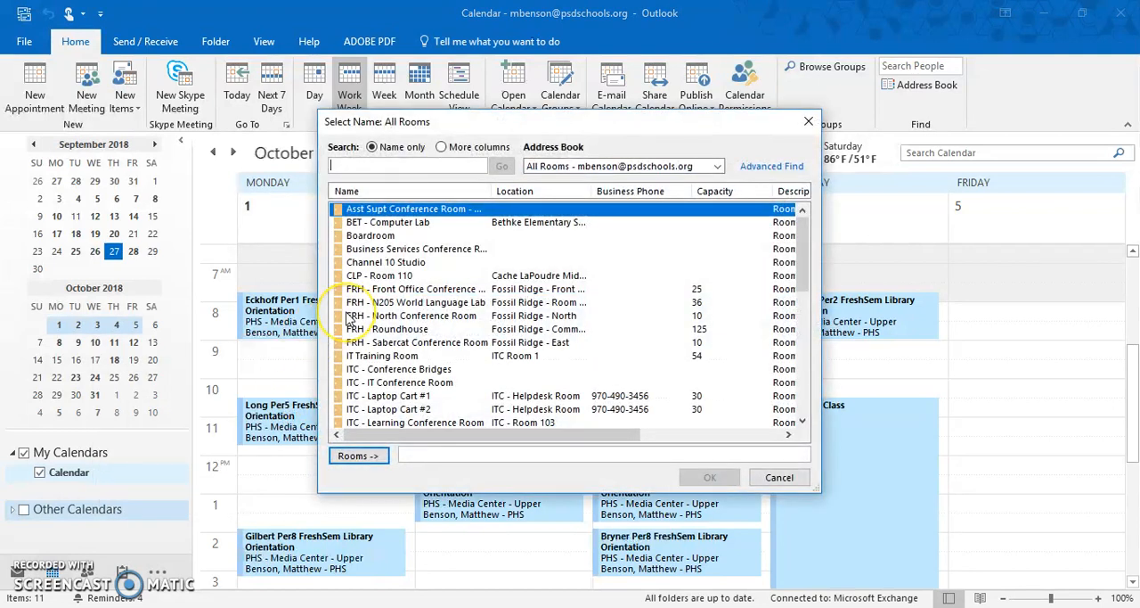
scroll(393, 307, "down", 10)
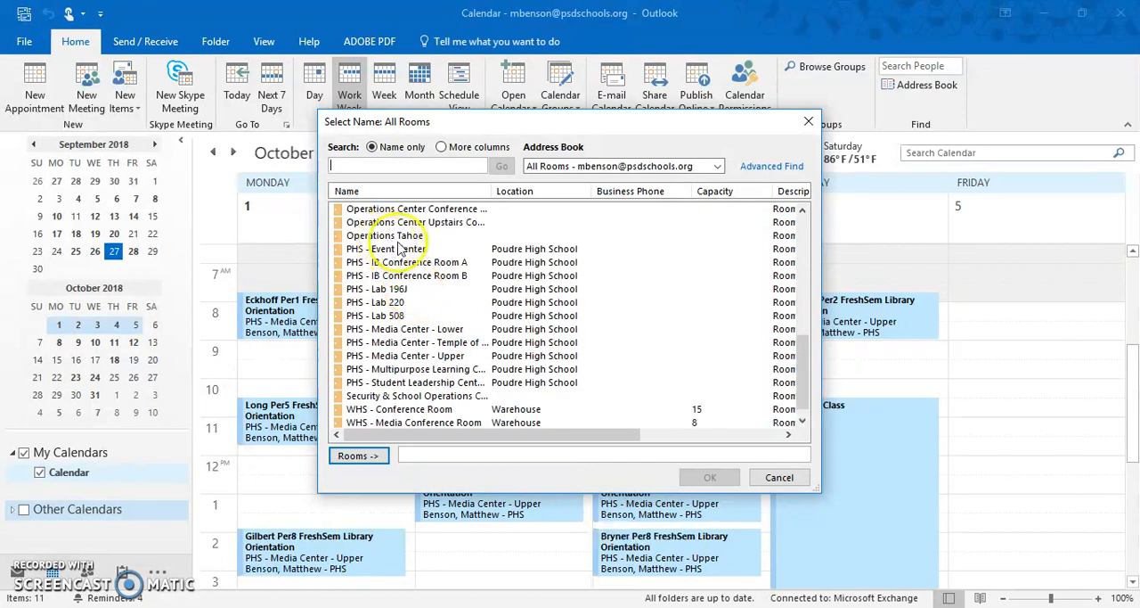
scroll(392, 266, "down", 1)
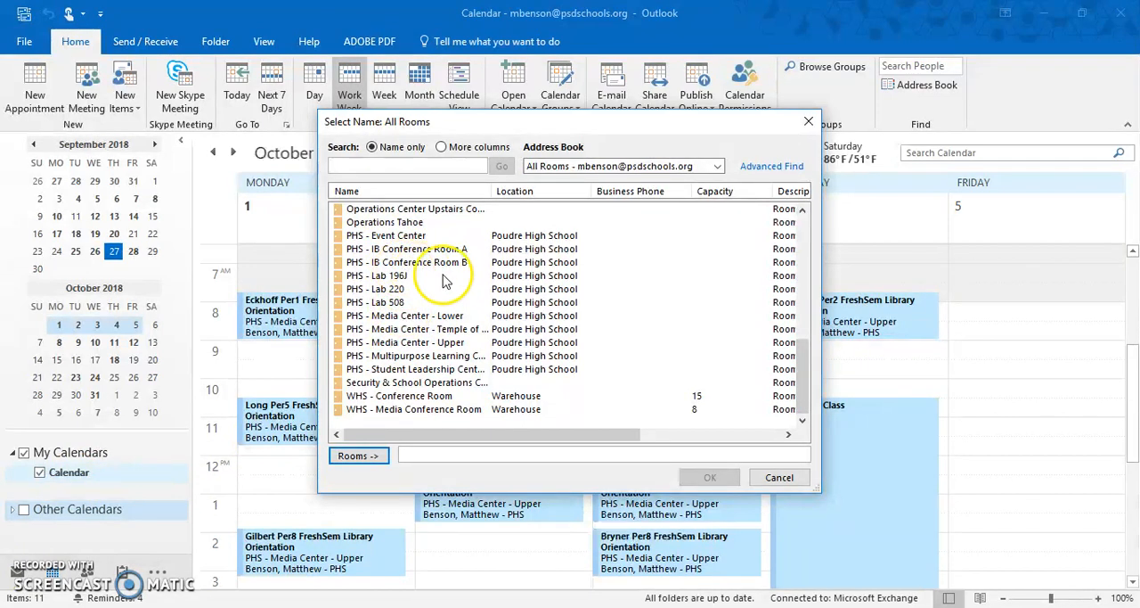
left_click(412, 237)
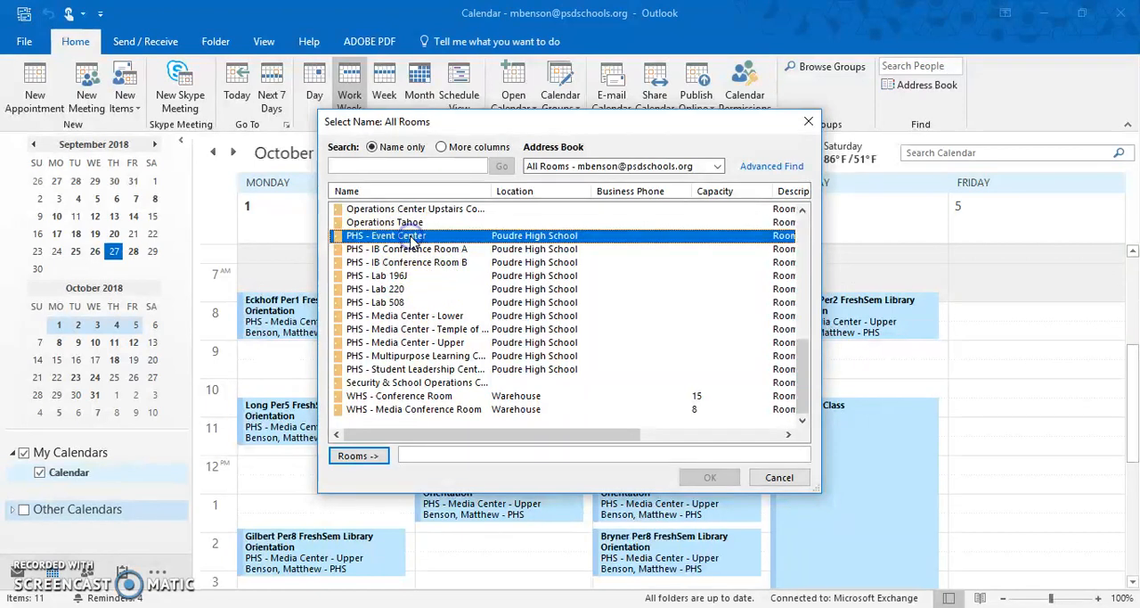
left_click(388, 369, "shift")
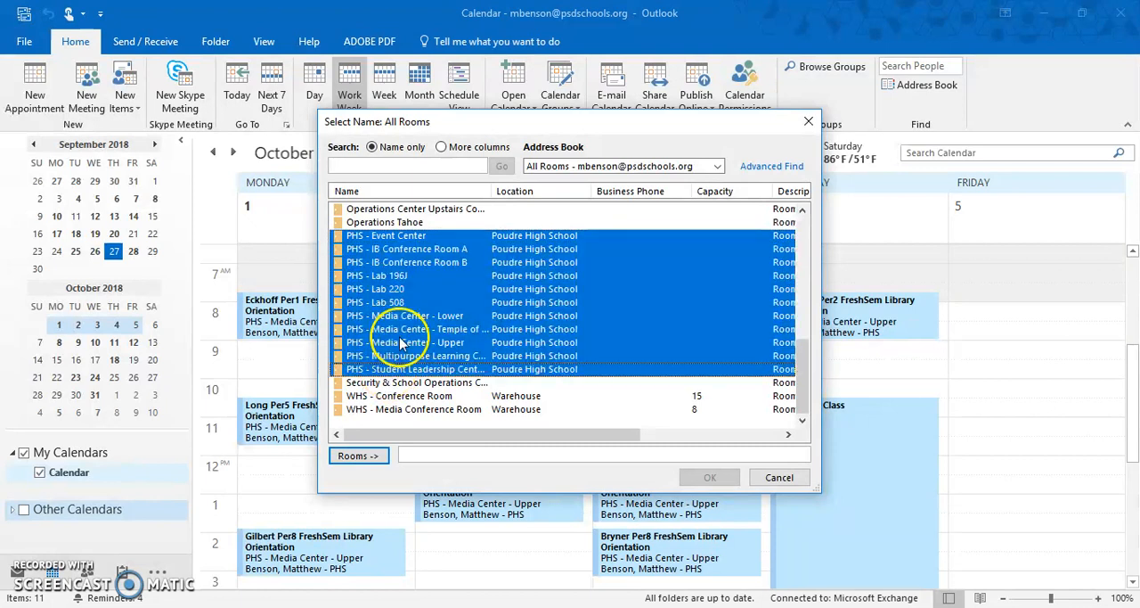
left_click(365, 458)
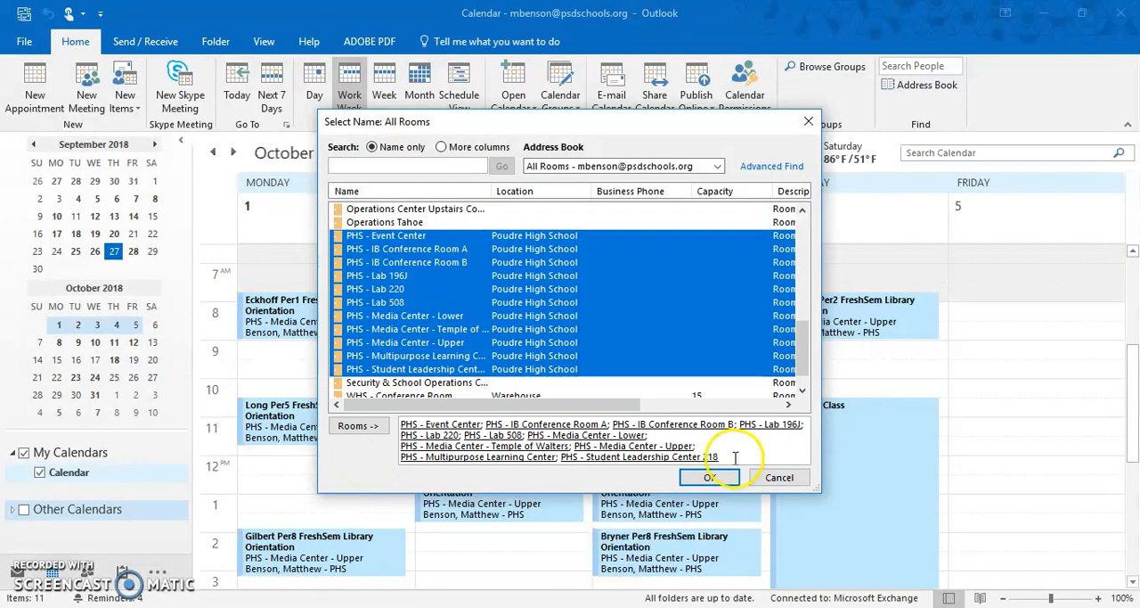
left_click(709, 476)
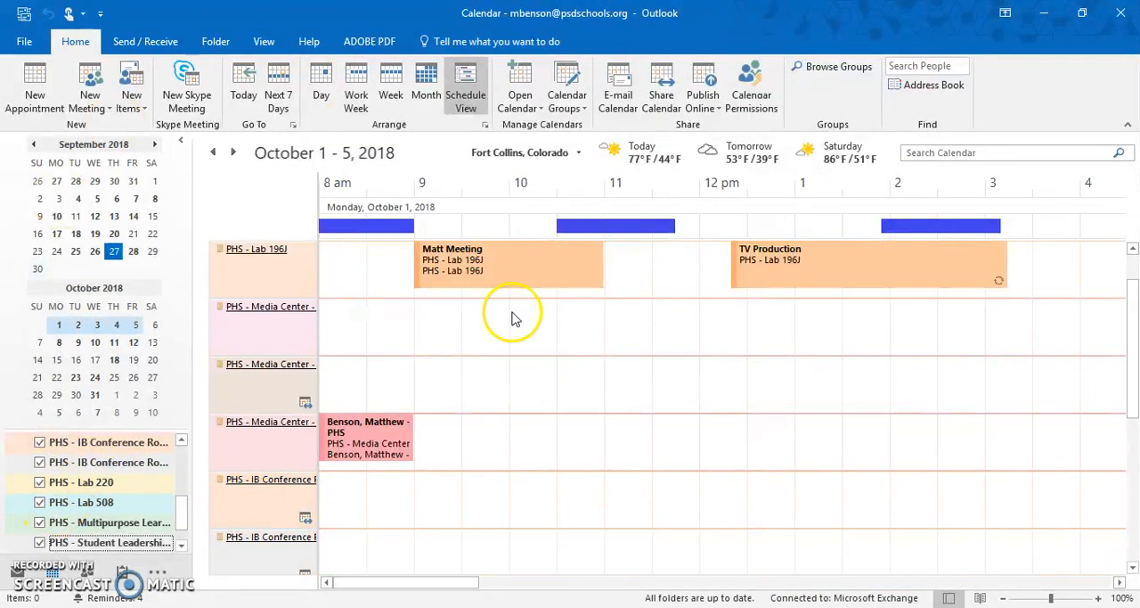
Hide all the room calendars under Other Calendars and display only PHS - Lab 196J beside the main calendar
scroll(98, 485, "up", 3)
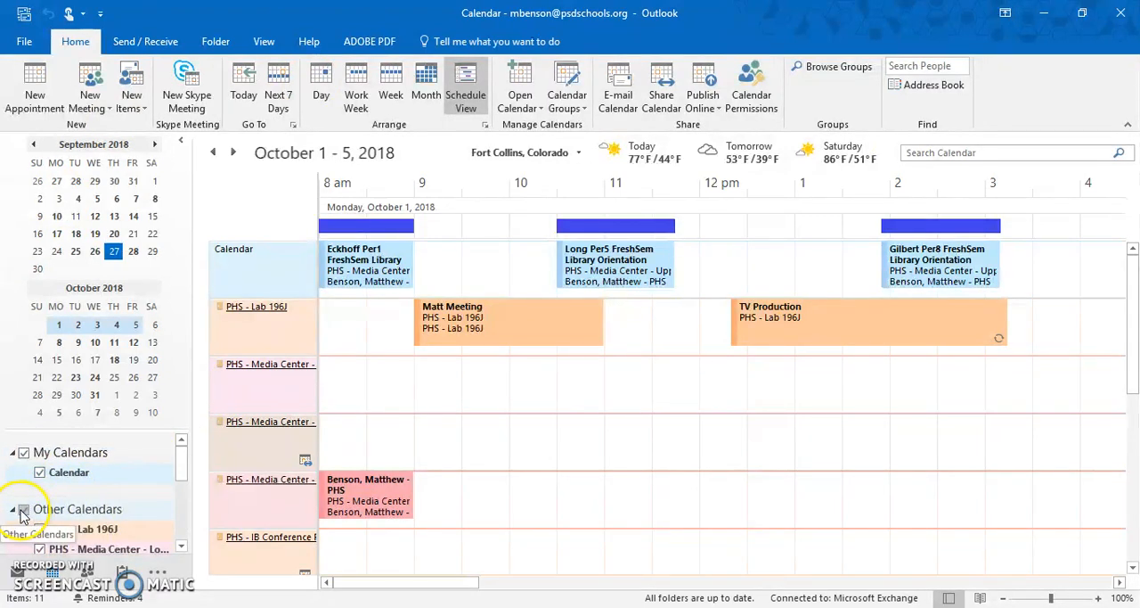
left_click(23, 511)
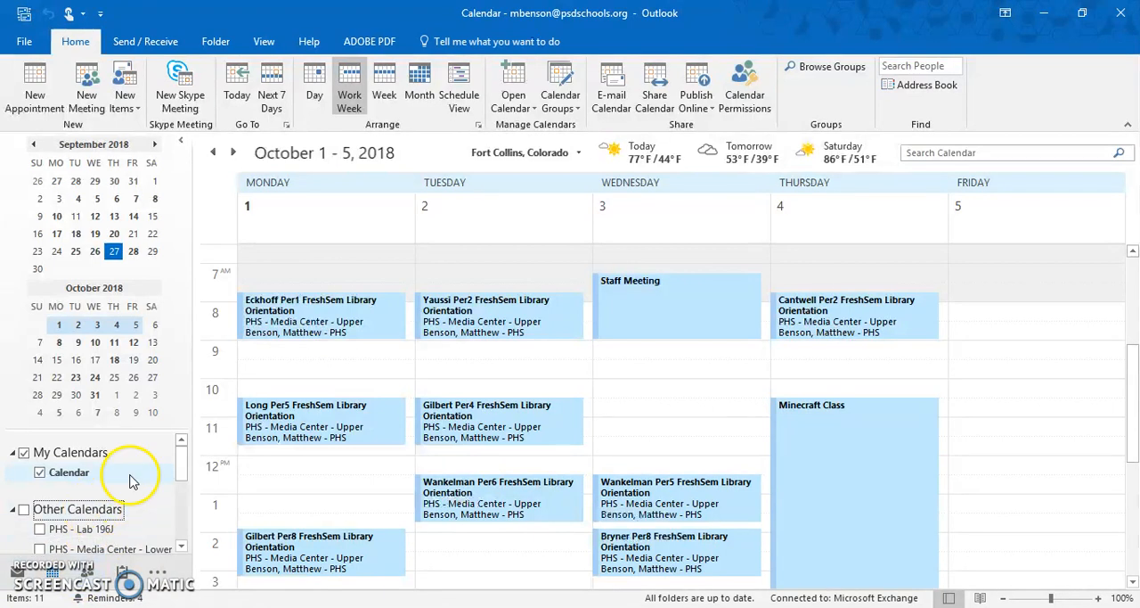
scroll(107, 525, "down", 1)
scroll(102, 503, "down", 1)
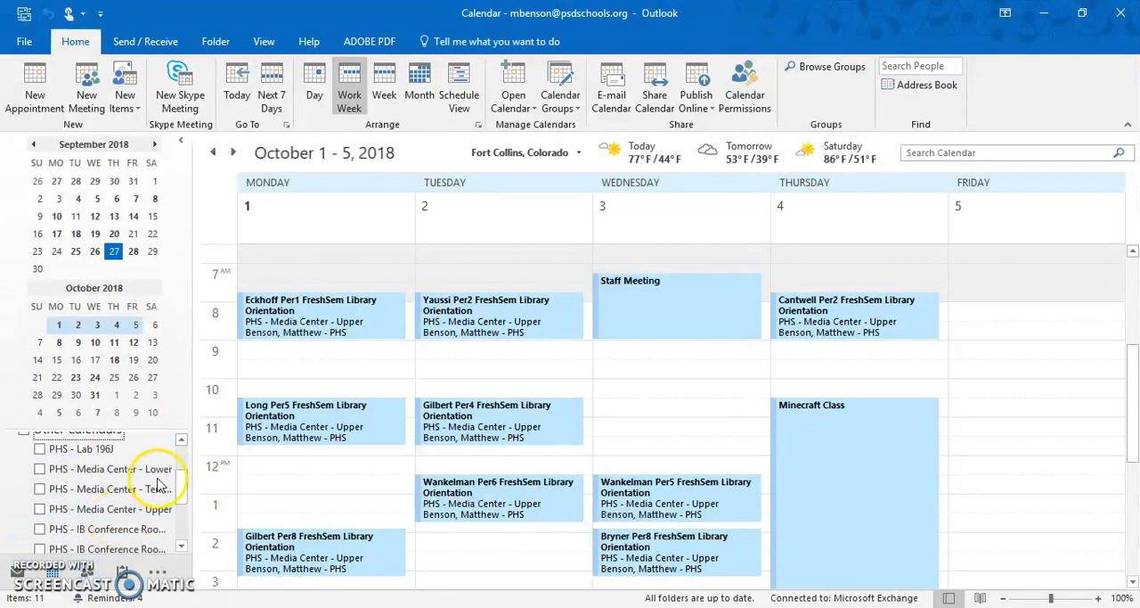
left_click(53, 453)
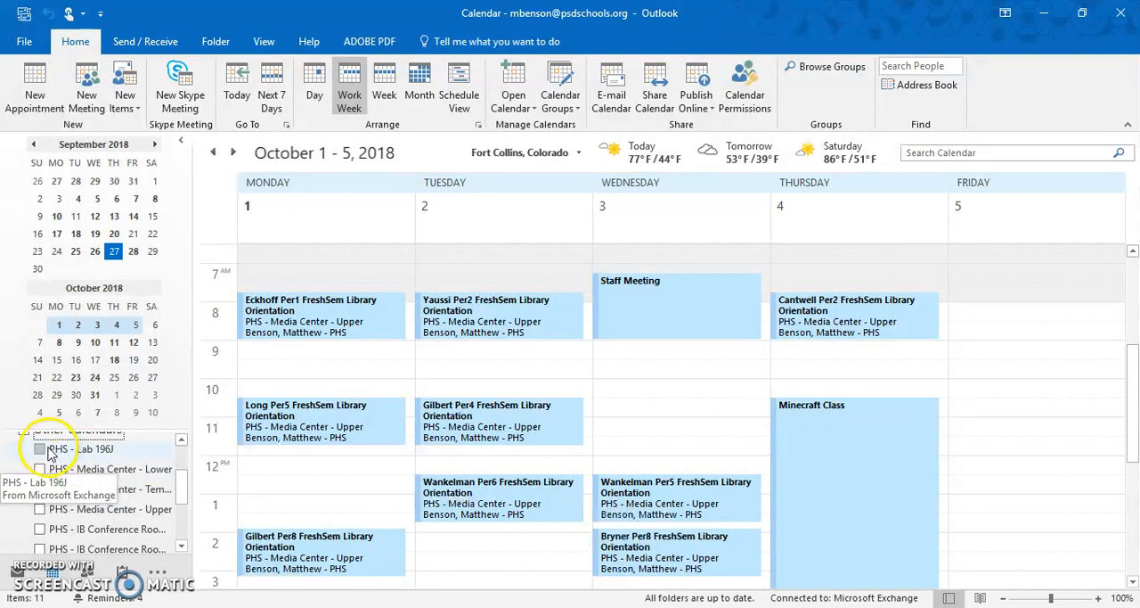
left_click(40, 450)
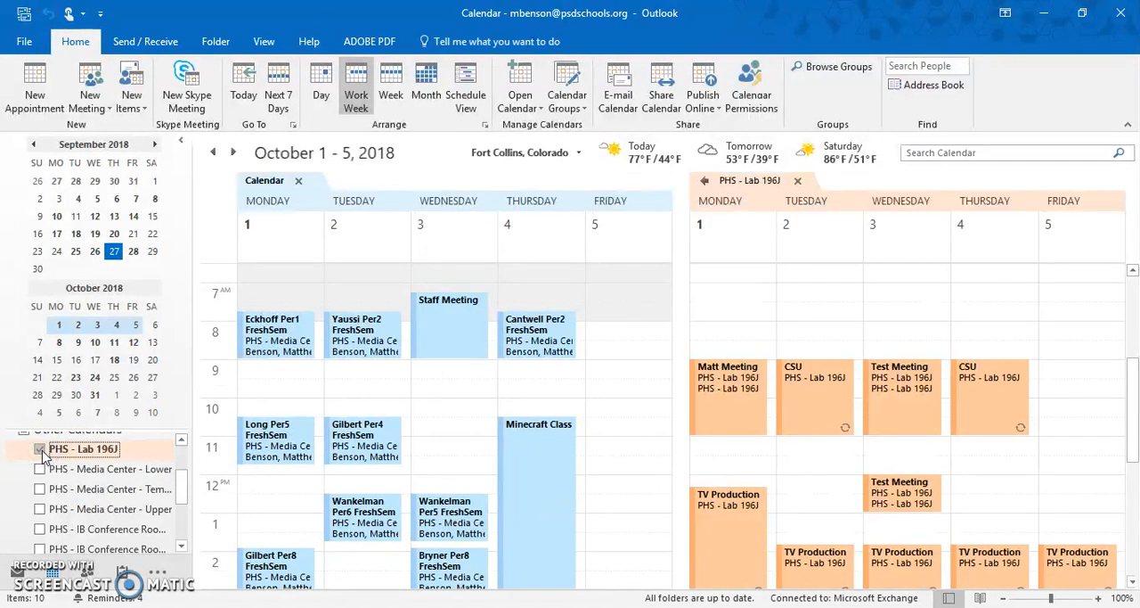
Compare the PHS - Lab 196J bookings with the main calendar, both side by side and in overlay mode
scroll(900, 352, "down", 2)
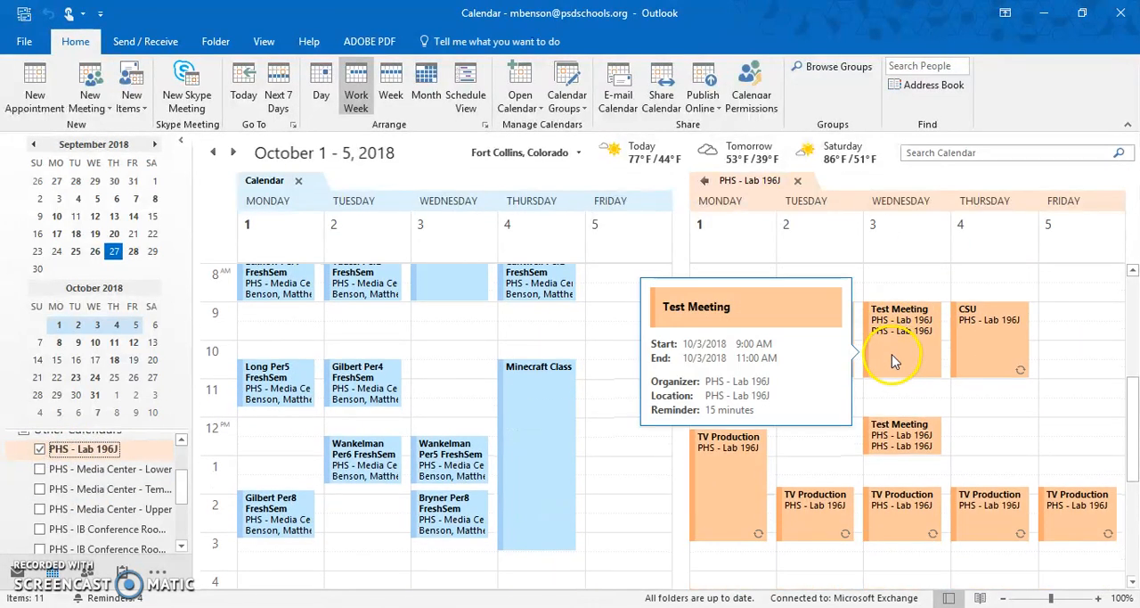
scroll(929, 357, "up", 2)
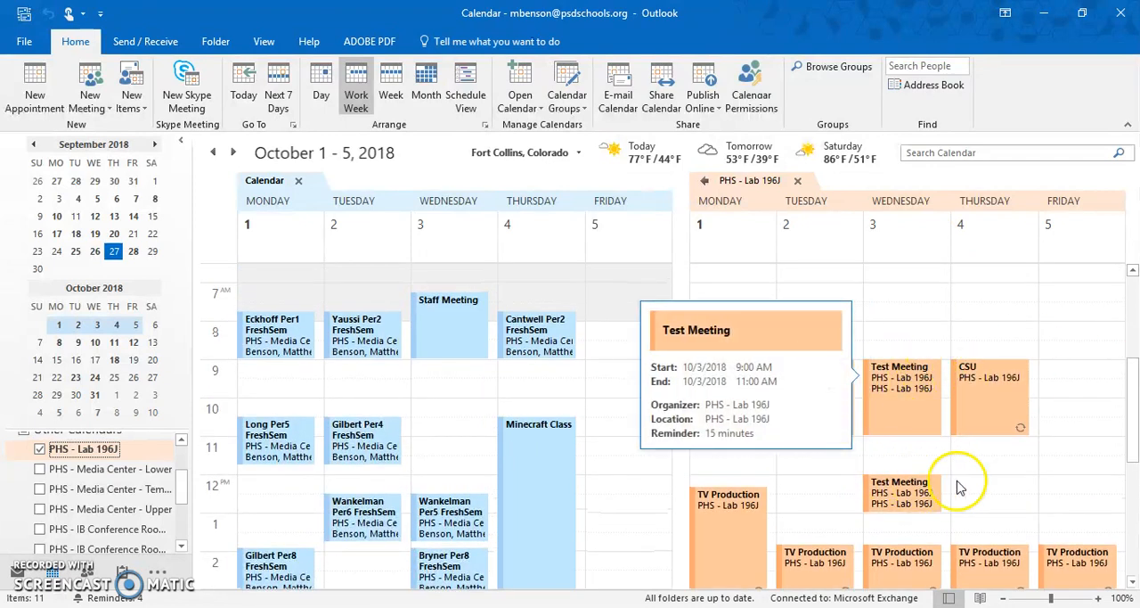
scroll(1058, 353, "down", 2)
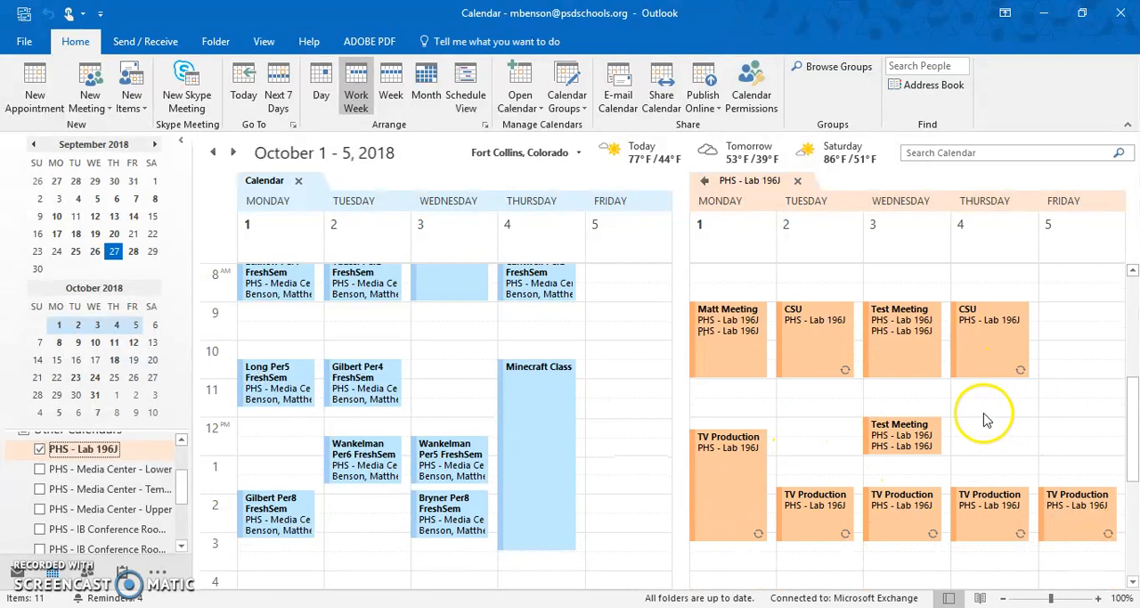
left_click(704, 182)
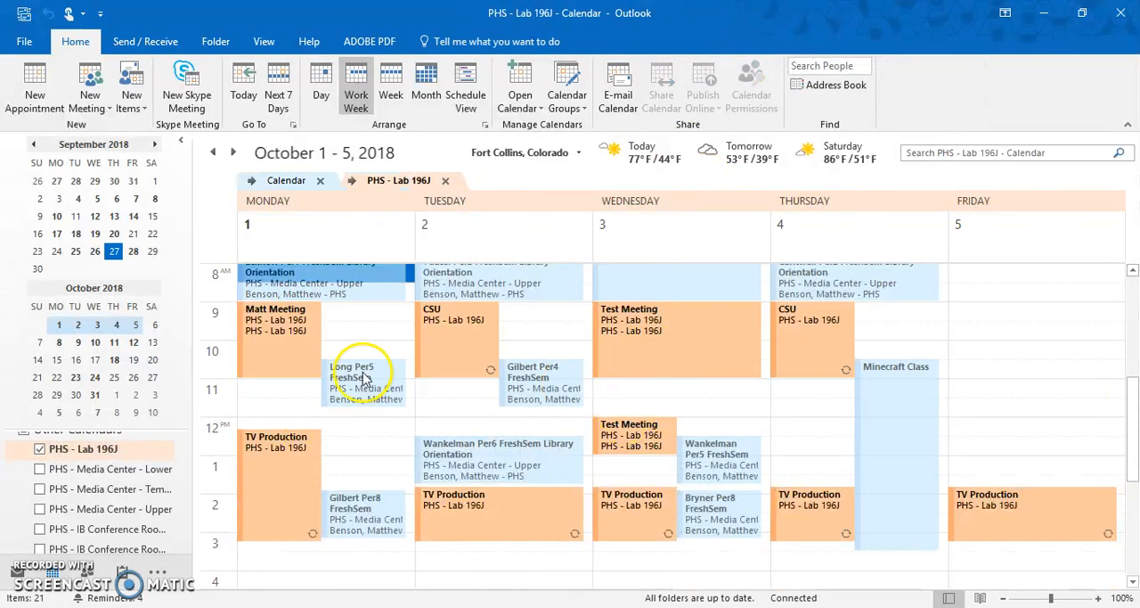
left_click(356, 183)
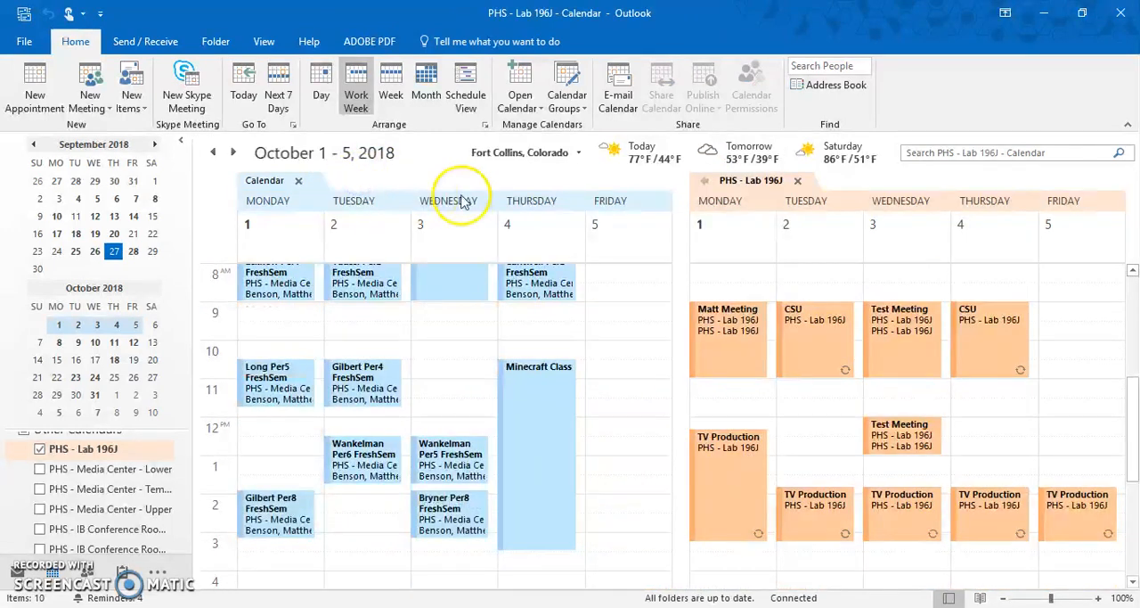
Close the main calendar from the view so that only the PHS - Lab 196J calendar is displayed
left_click(299, 182)
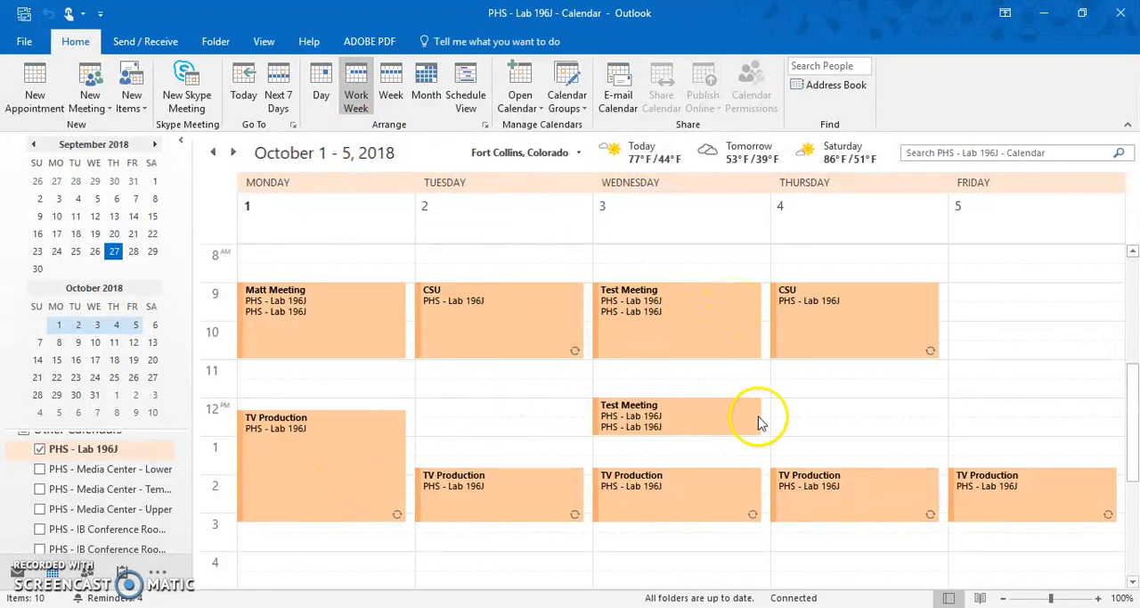
mouse_move(673, 431)
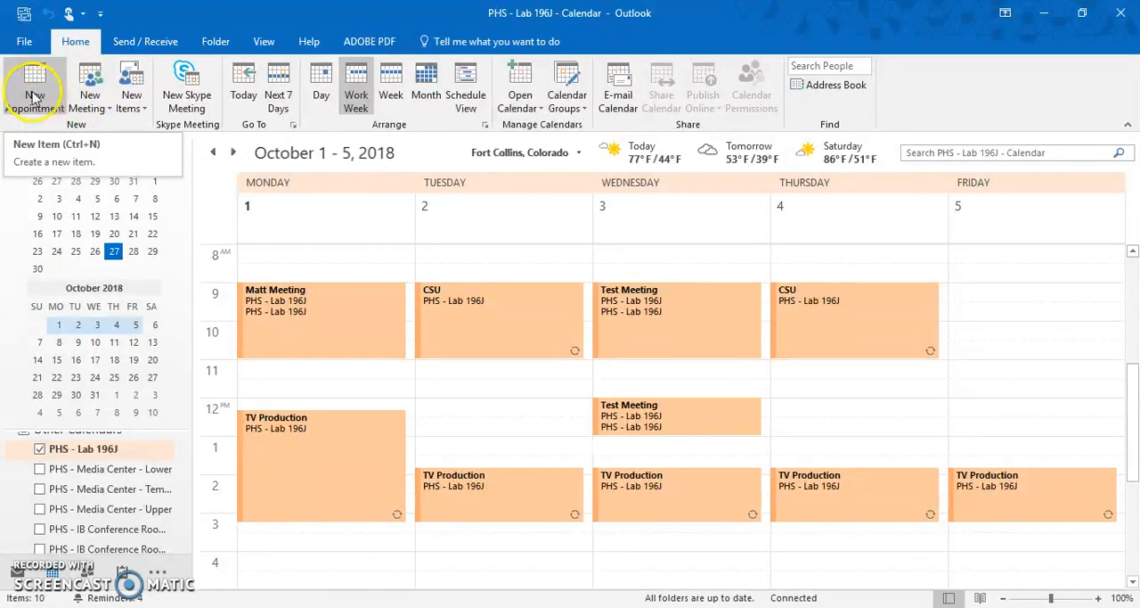
Create a new meeting from the PHS - Lab 196J calendar with the subject "New Meeting"
left_click(96, 105)
left_click(113, 128)
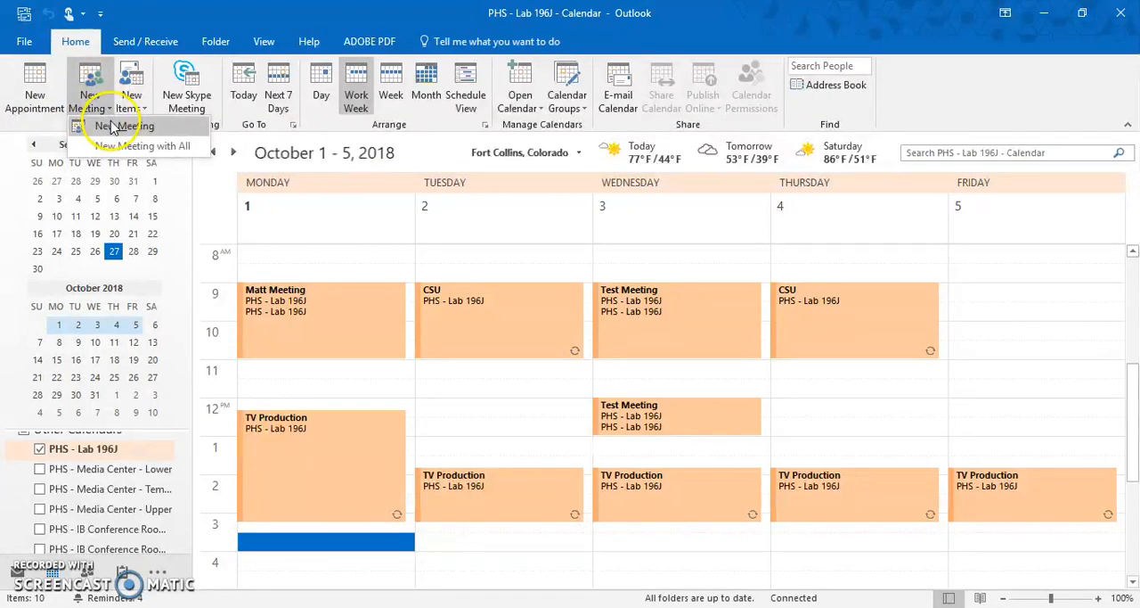
left_click(113, 128)
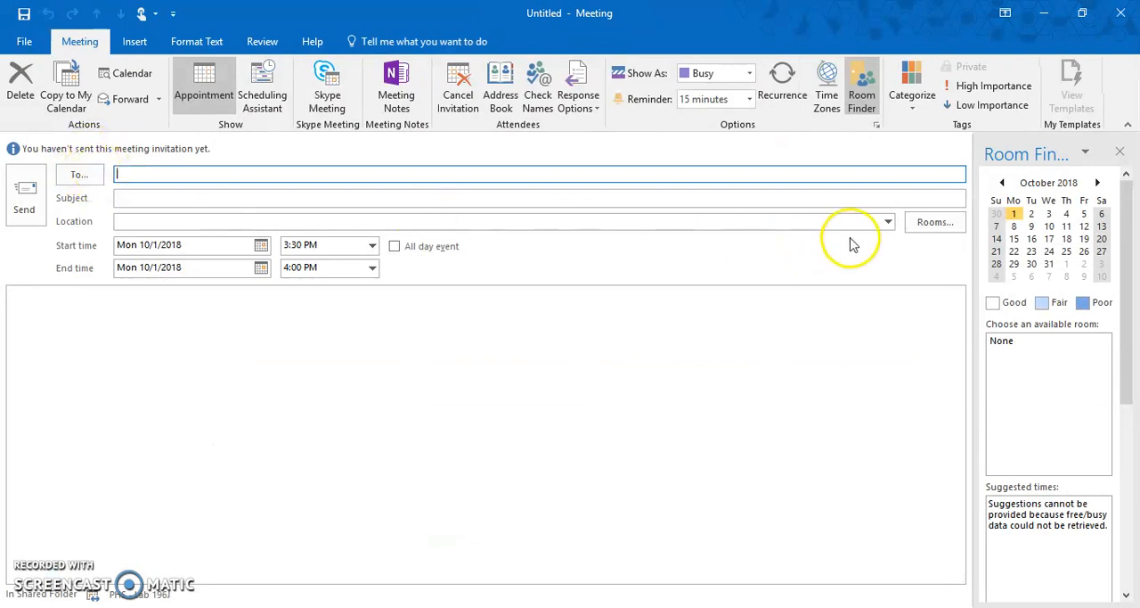
left_click(357, 200)
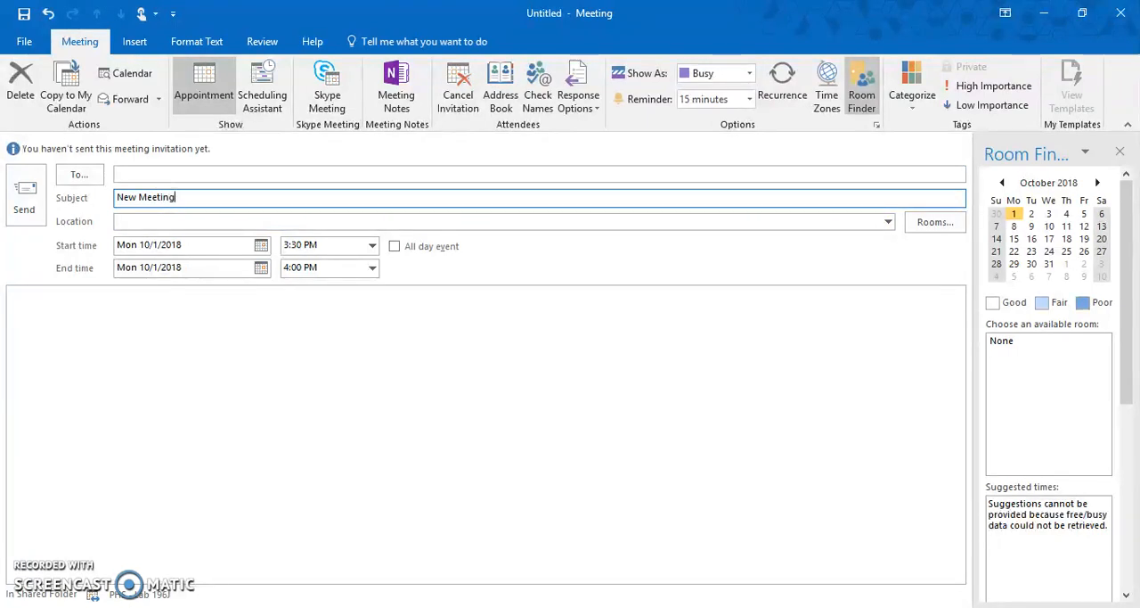
Assign PHS - Lab 196J from the room list as the meeting's room and location
left_click(943, 228)
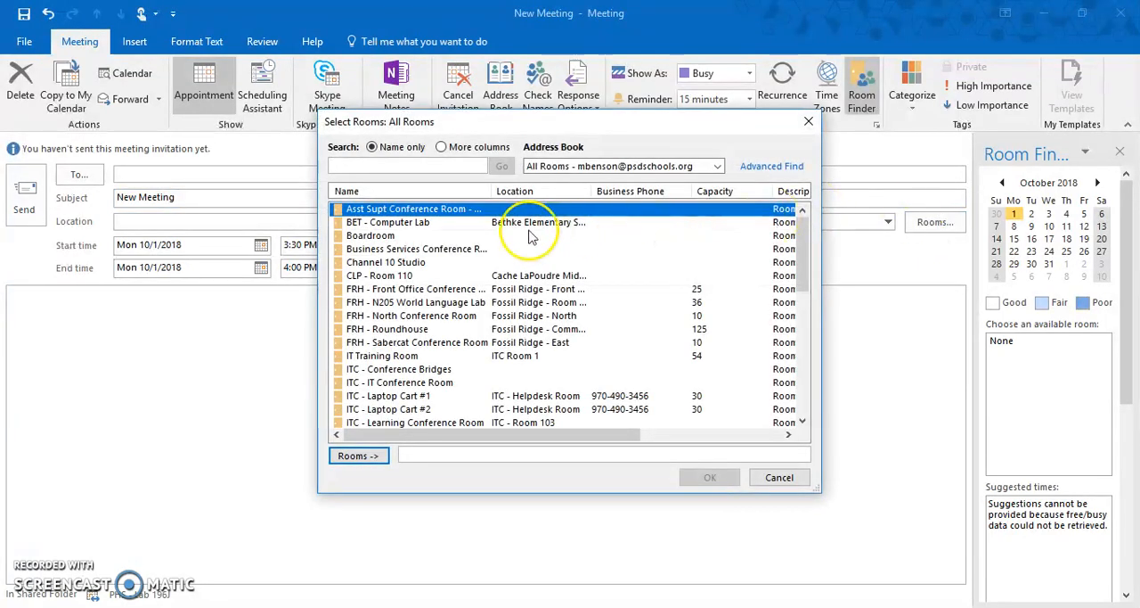
scroll(532, 236, "down", 12)
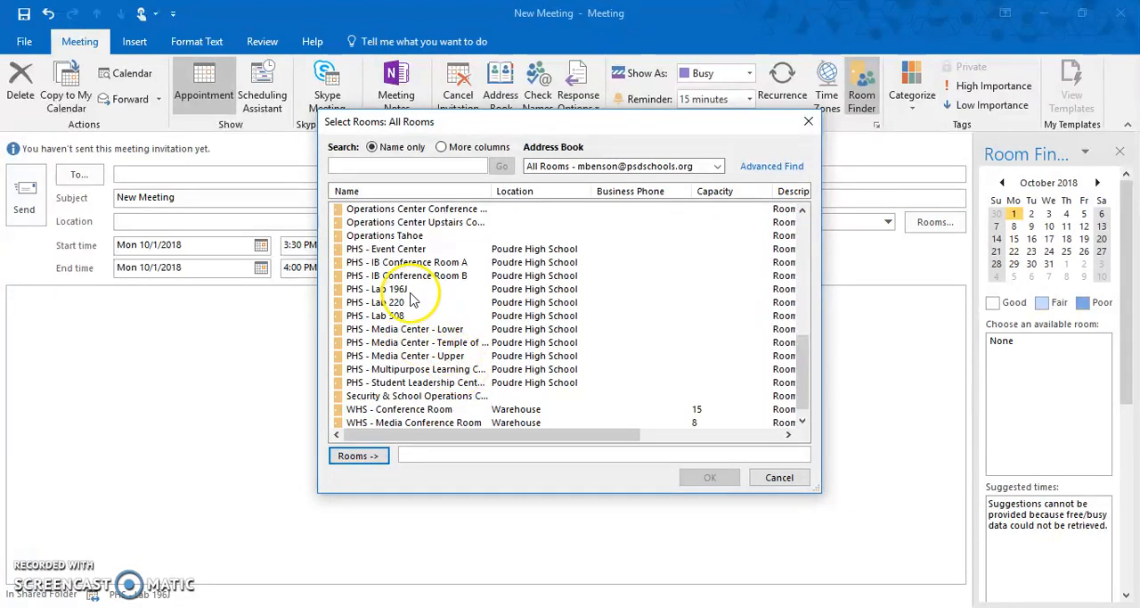
left_click(397, 288)
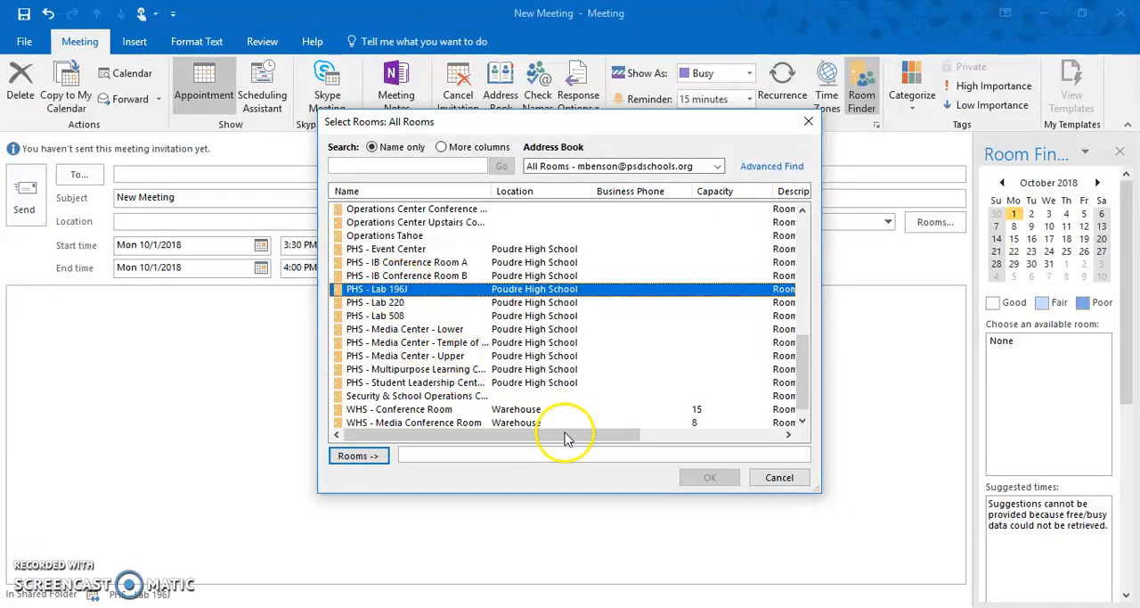
left_click(365, 456)
left_click(710, 477)
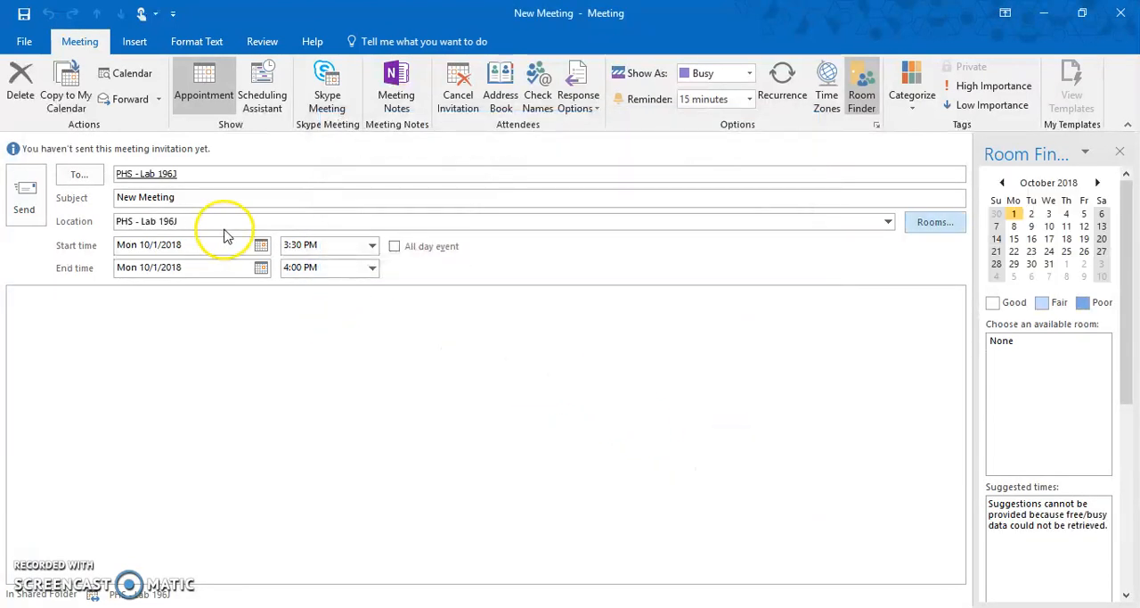
Set the meeting's start date to Tuesday, October 9, 2018
left_click(262, 246)
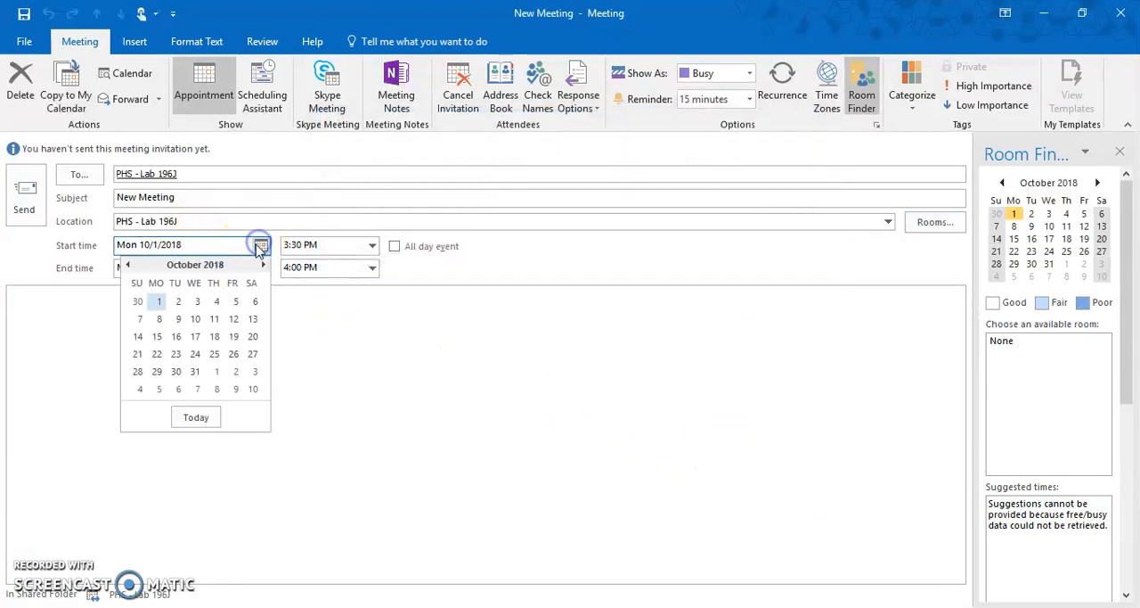
left_click(159, 319)
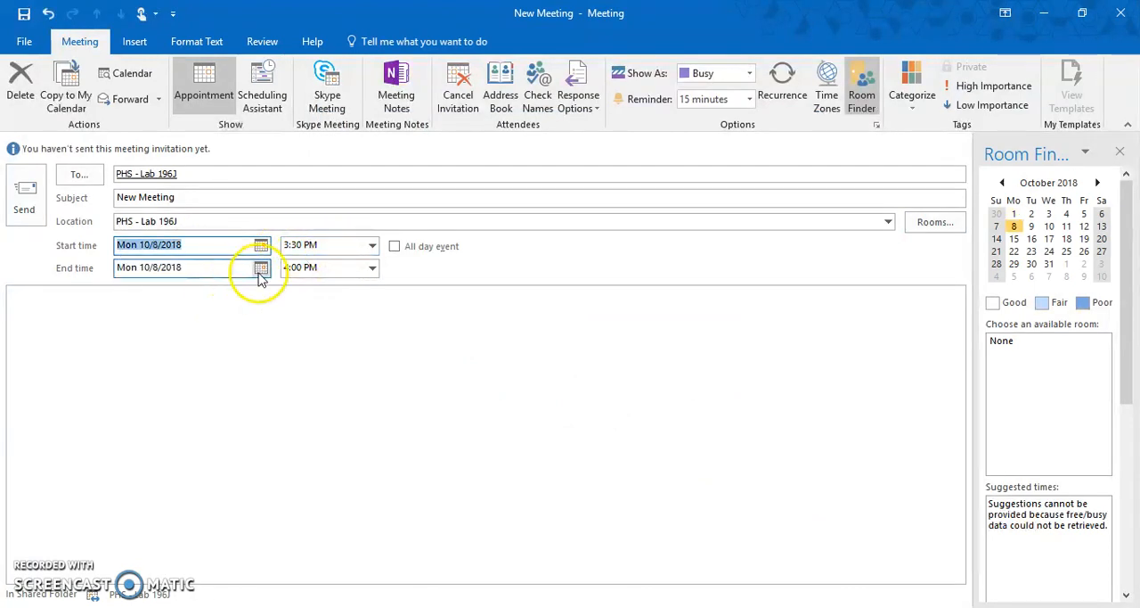
left_click(261, 245)
left_click(177, 319)
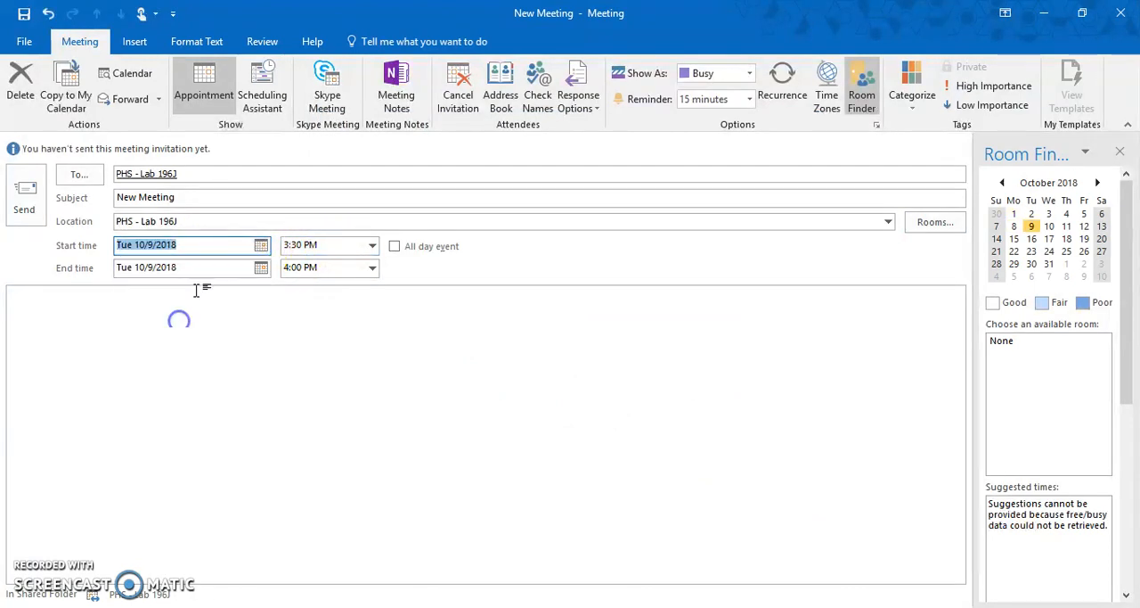
Set the meeting time from 4:00 PM to 5:00 PM and send the meeting request
left_click(372, 246)
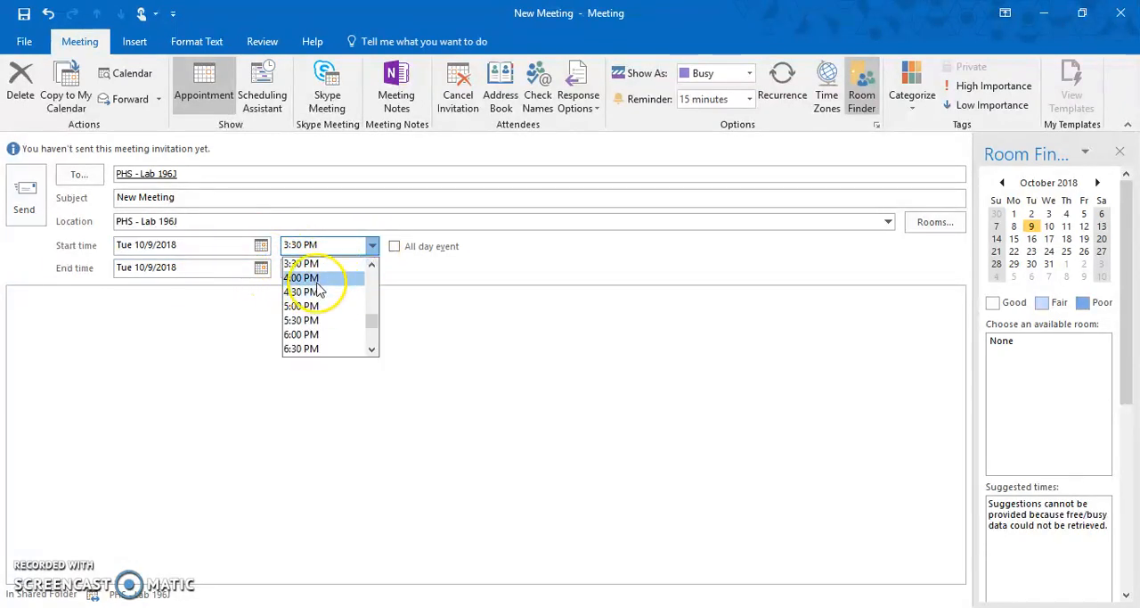
left_click(317, 277)
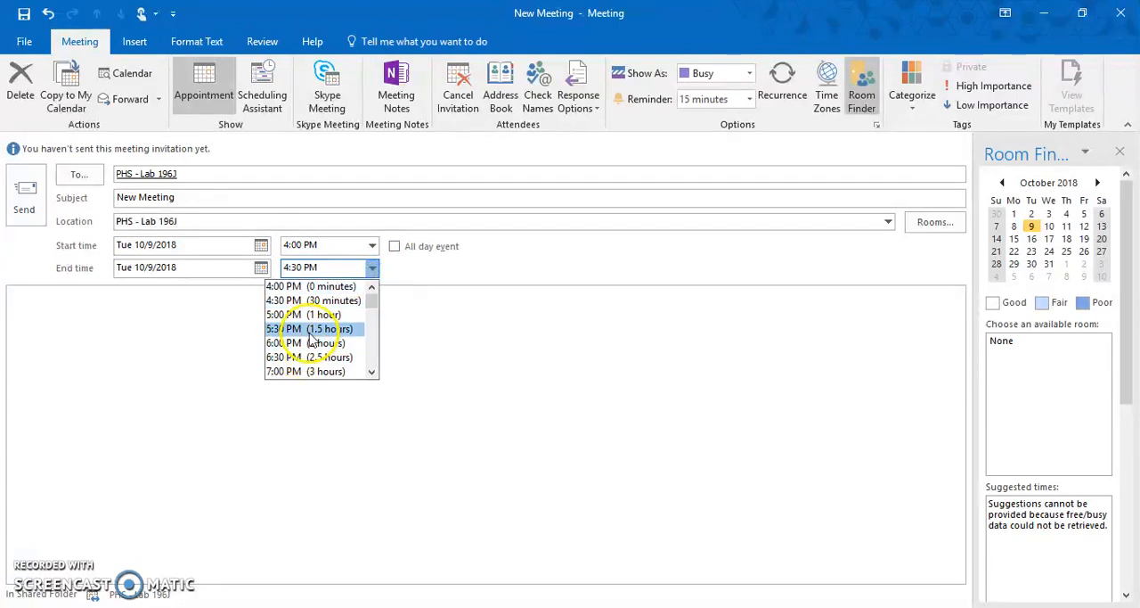
left_click(307, 316)
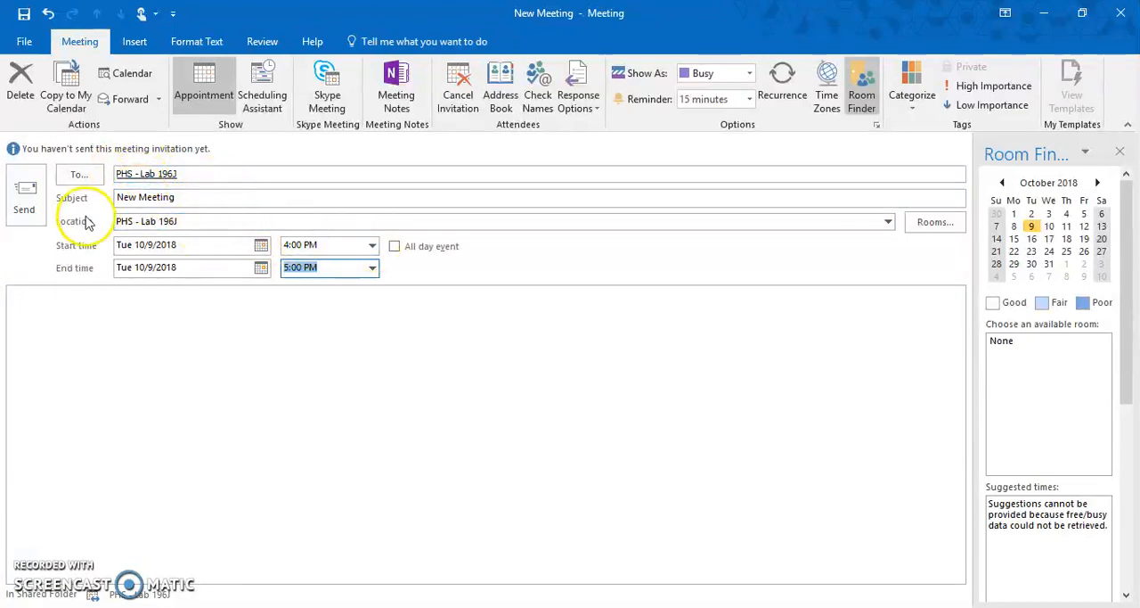
left_click(25, 204)
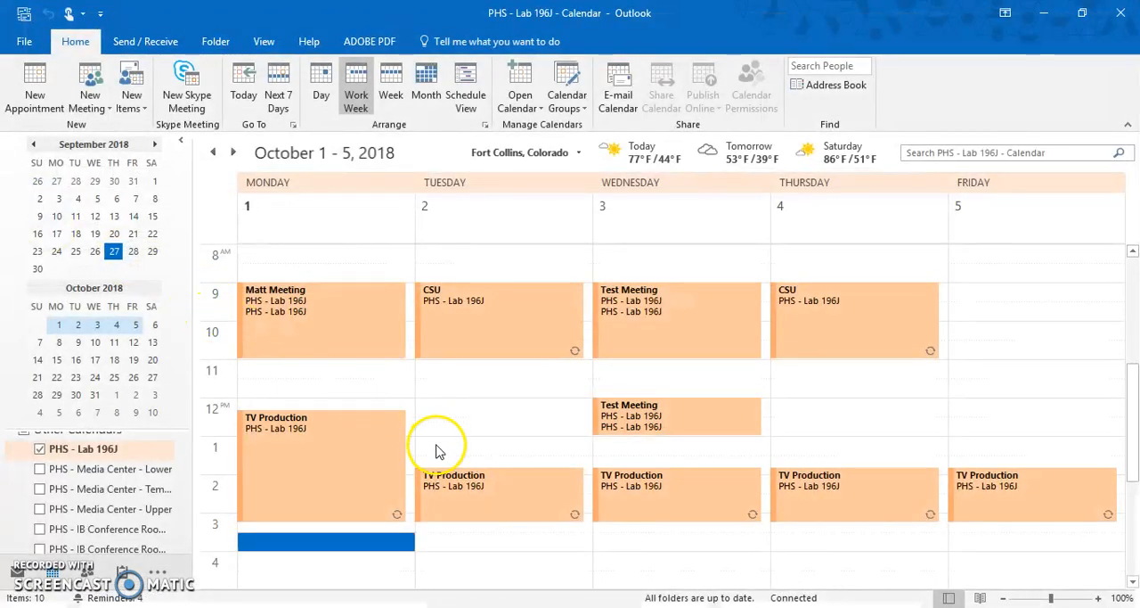
Show the October 8 - 12, 2018 work week in the PHS - Lab 196J calendar
scroll(434, 450, "down", 1)
mouse_move(455, 457)
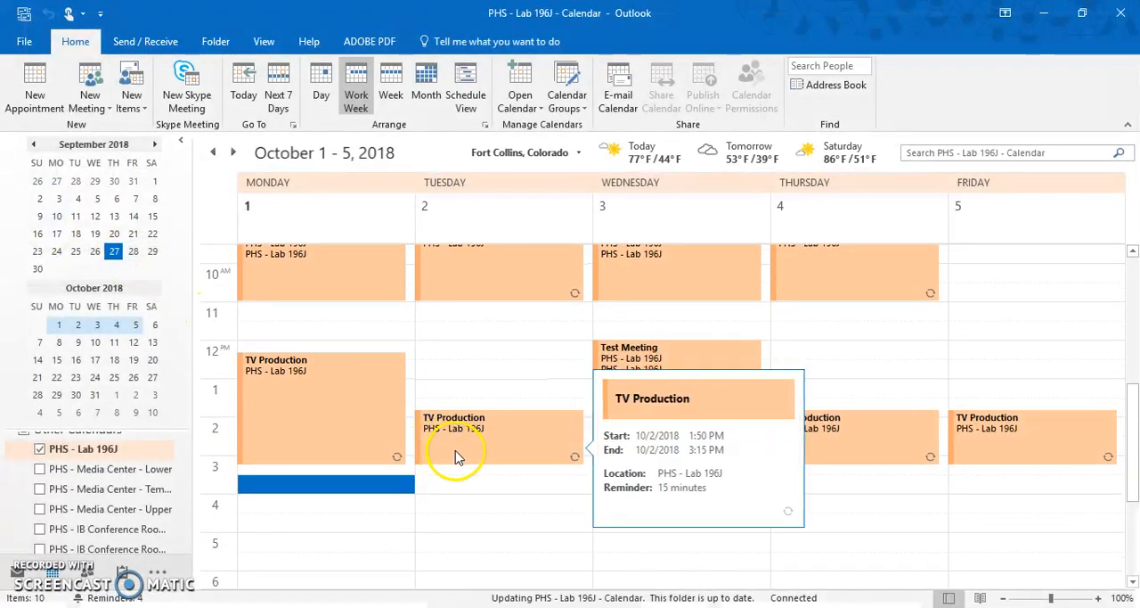
left_click(233, 152)
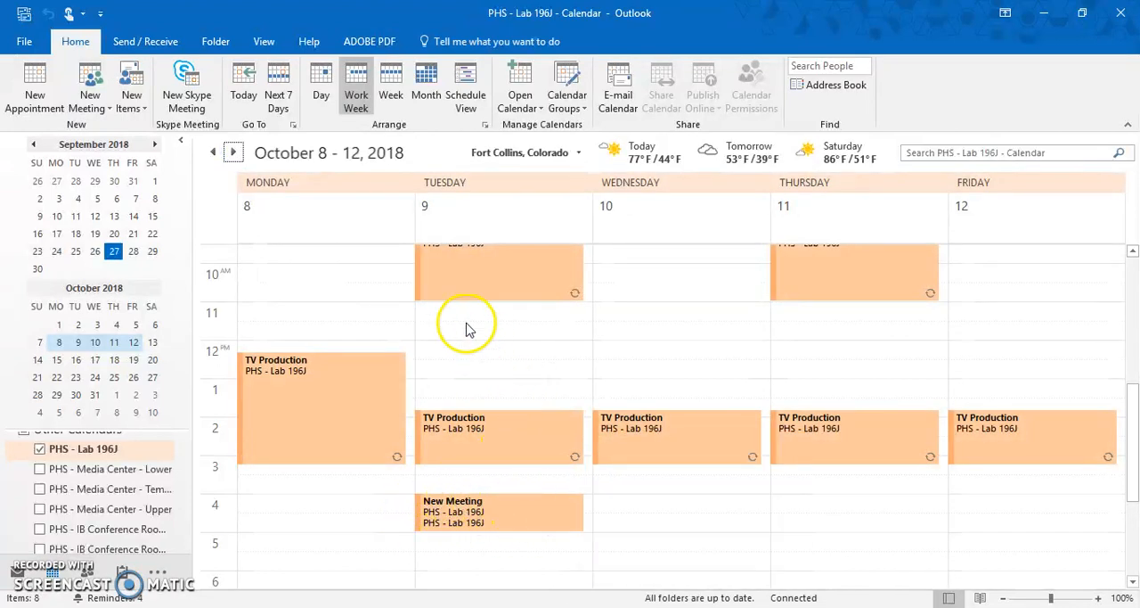
Open the New Meeting booking on Tuesday, October 9 to review its details, close it and select it in the calendar
left_click(482, 503)
double_click(482, 504)
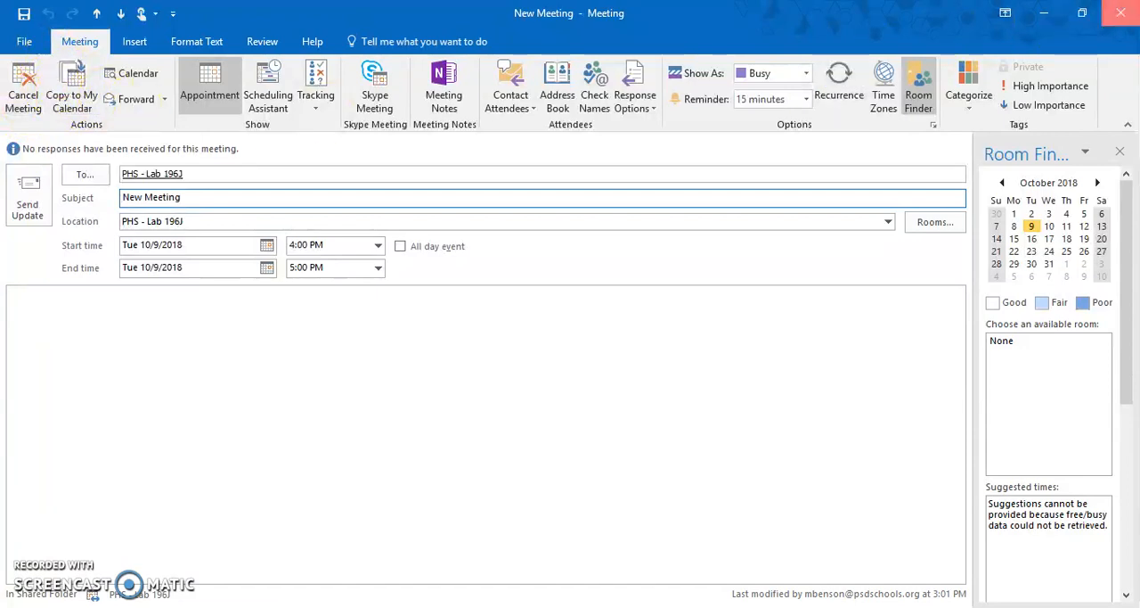
left_click(1120, 12)
mouse_move(499, 517)
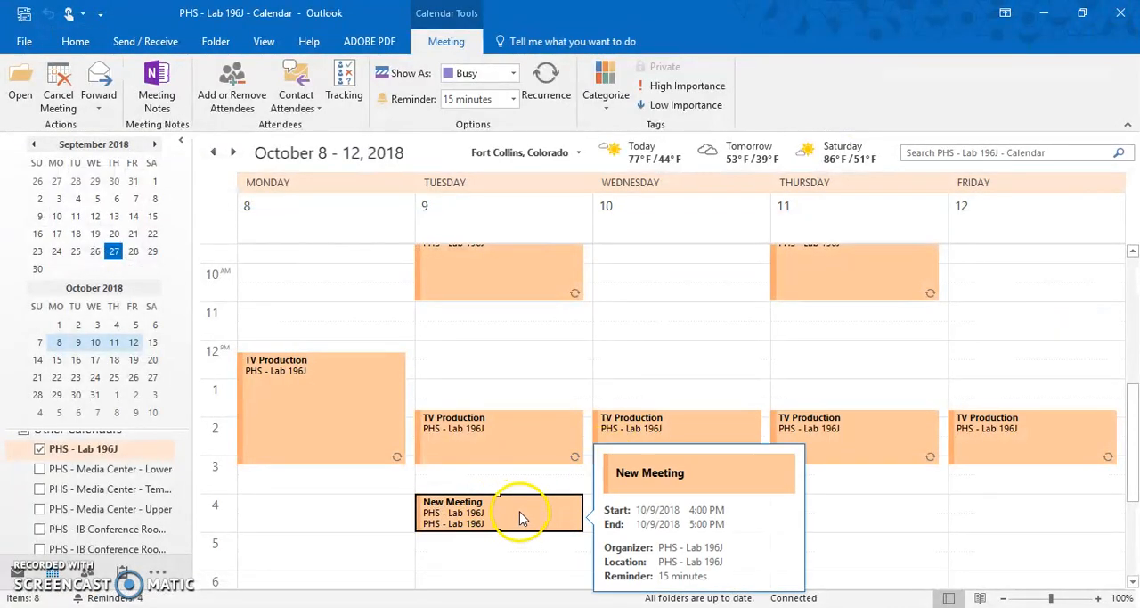
left_click(464, 513)
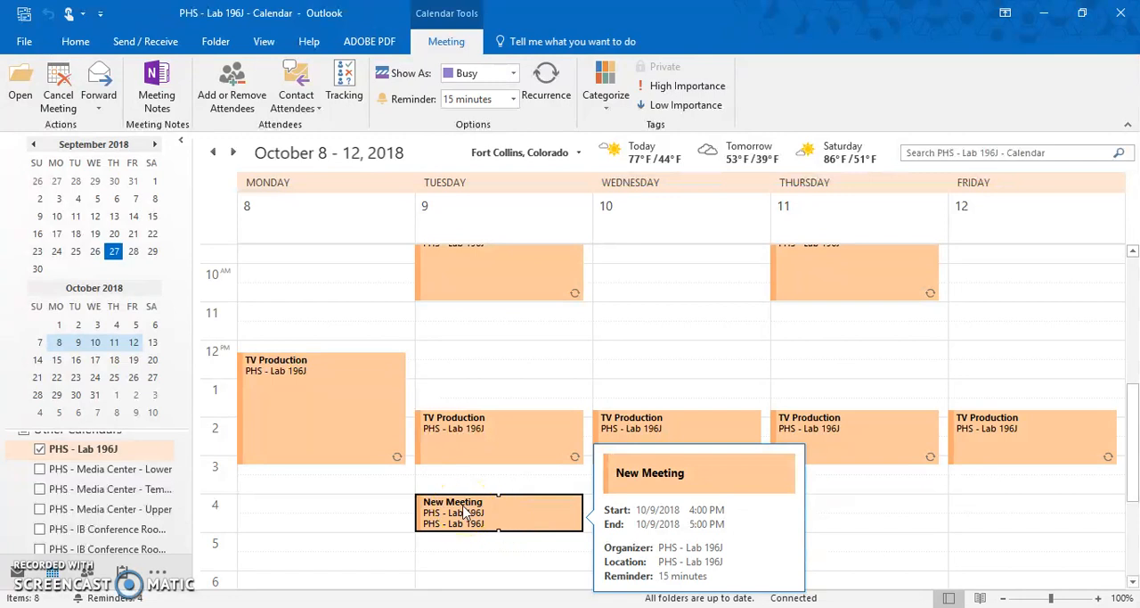